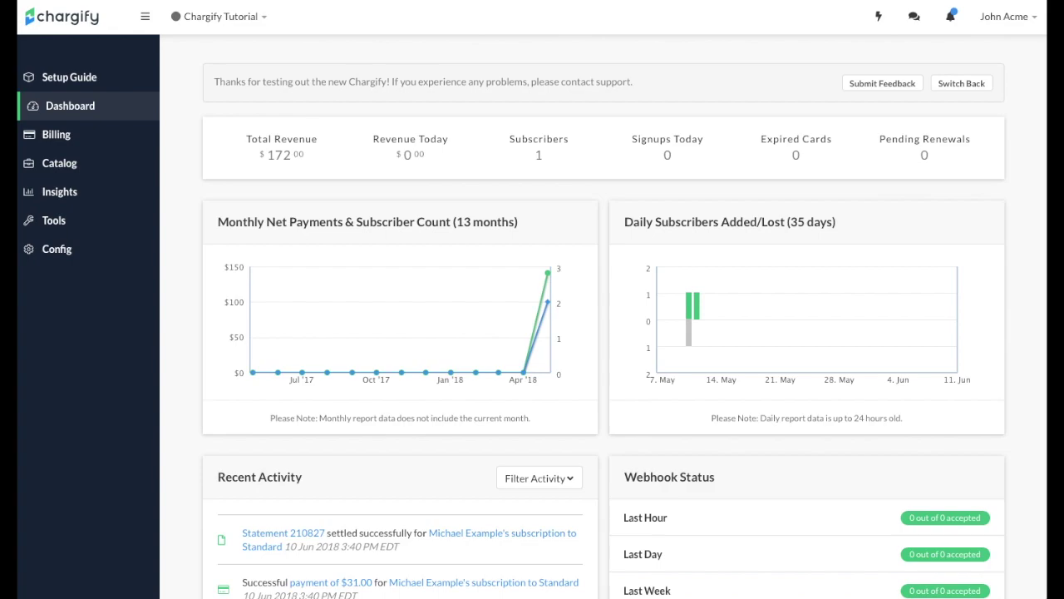
Open the product list in the catalog and look through the existing Billing Plans products.
left_click(60, 165)
left_click(61, 193)
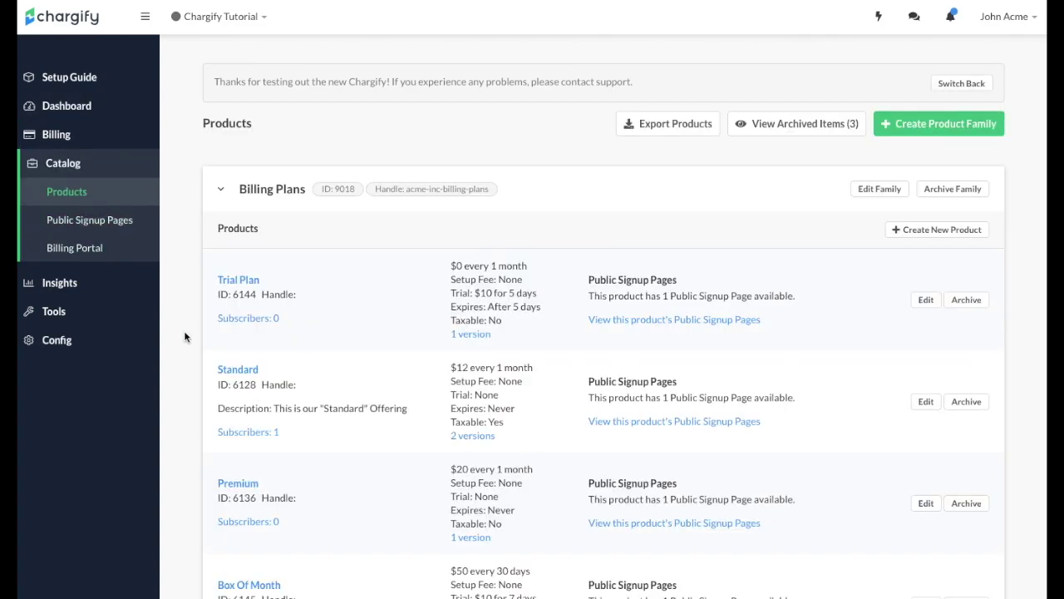
scroll(185, 336, "down", 3)
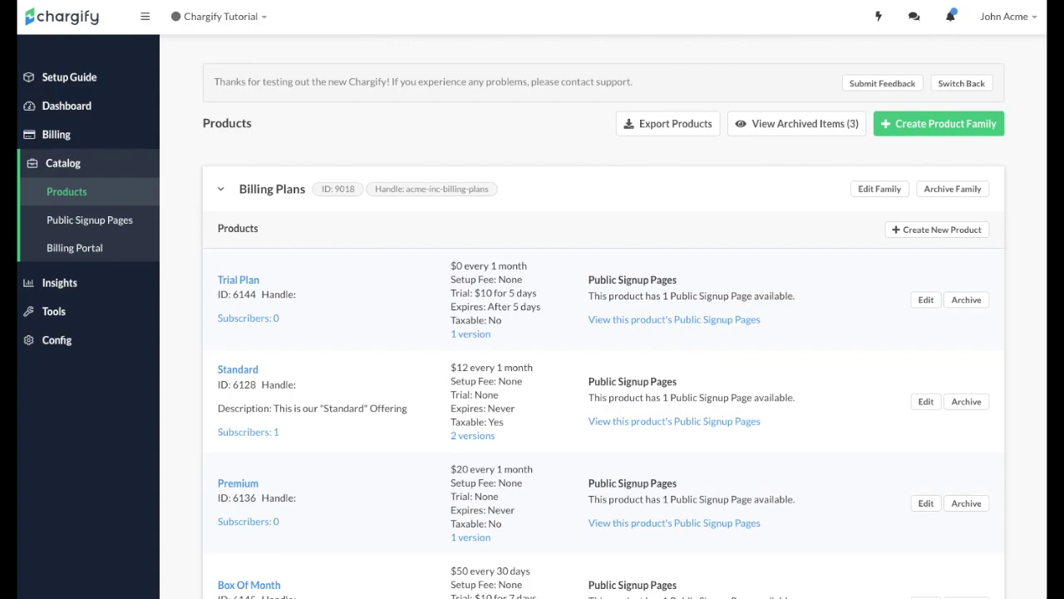
Create a new product family named "Software", leaving its description and API handle empty.
left_click(933, 124)
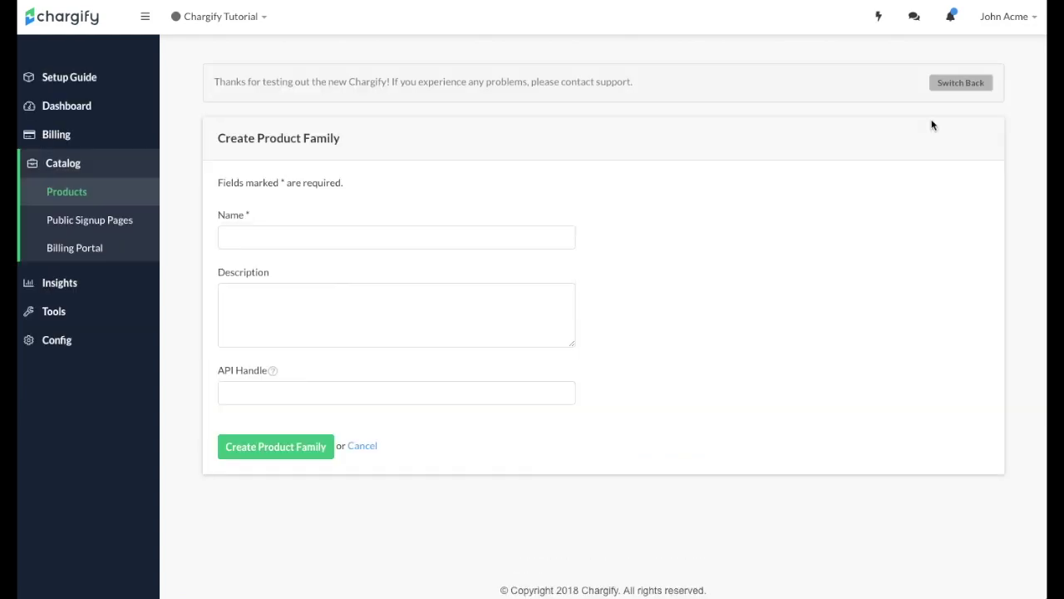
left_click(471, 235)
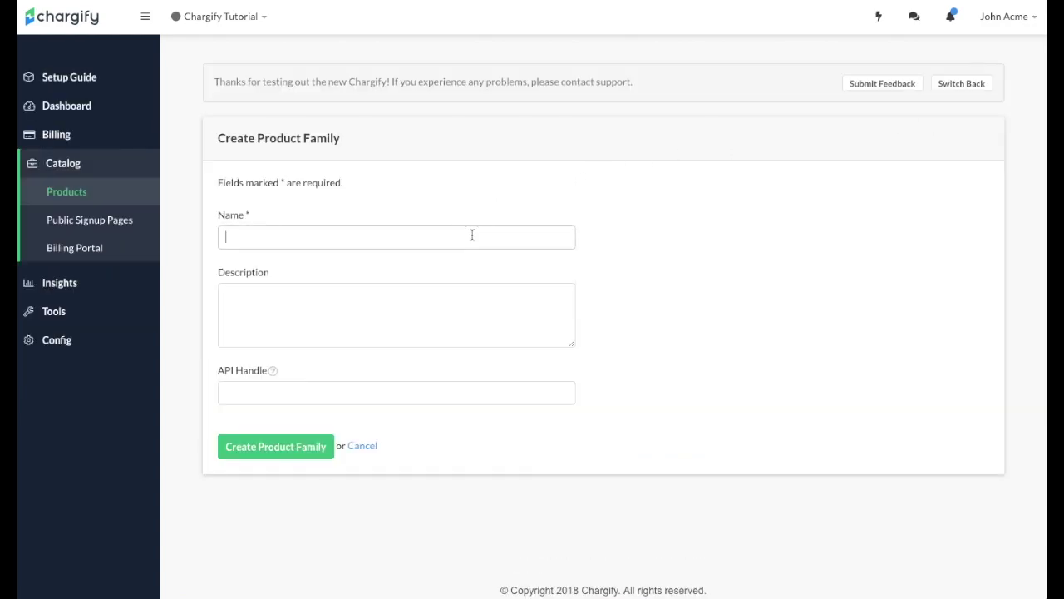
type("Software")
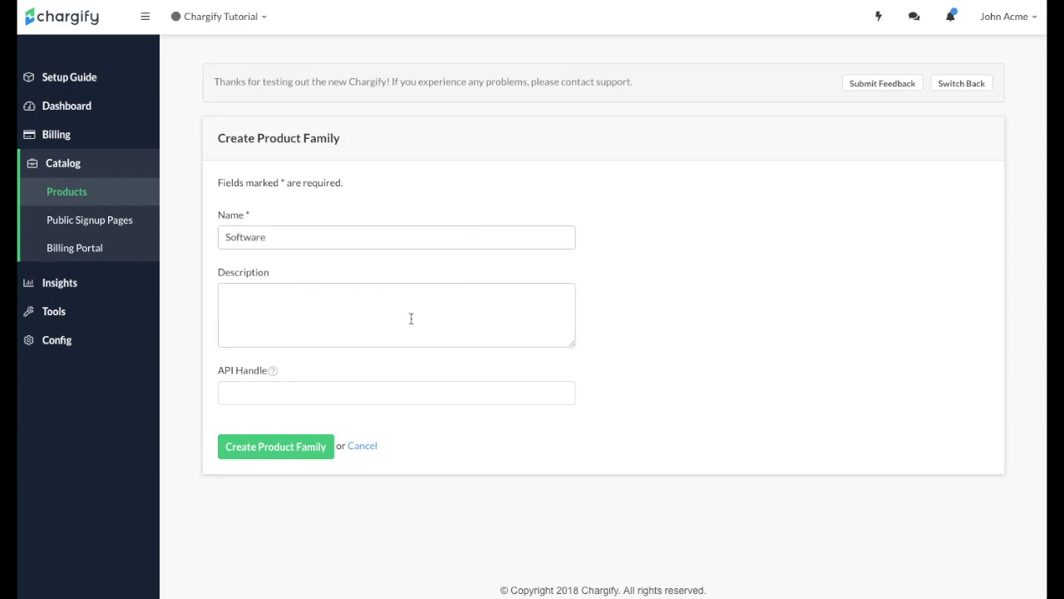
left_click_drag(215, 369, 265, 368)
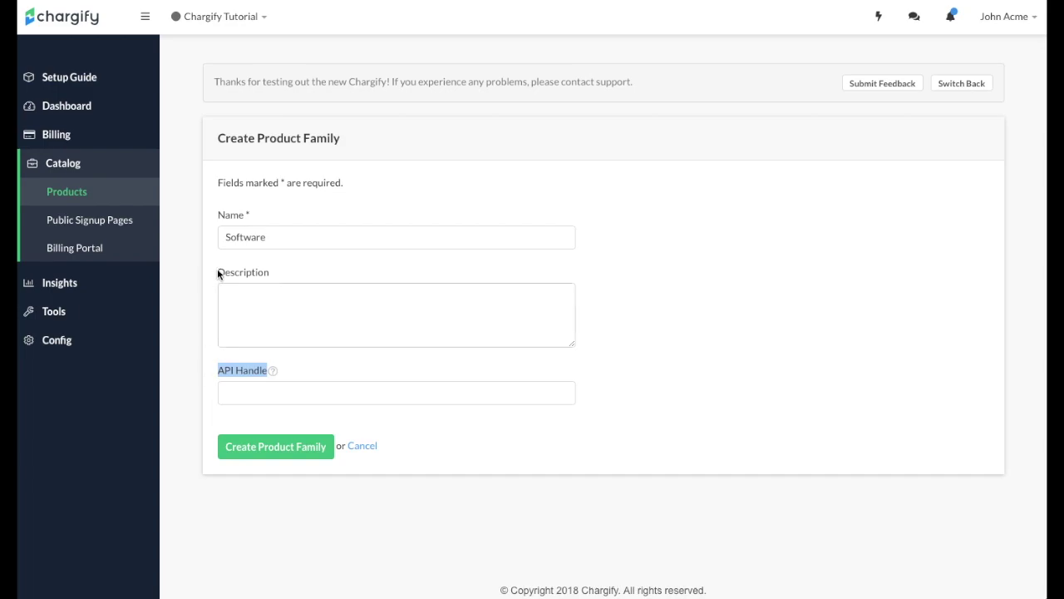
left_click_drag(217, 273, 261, 274)
left_click(268, 274)
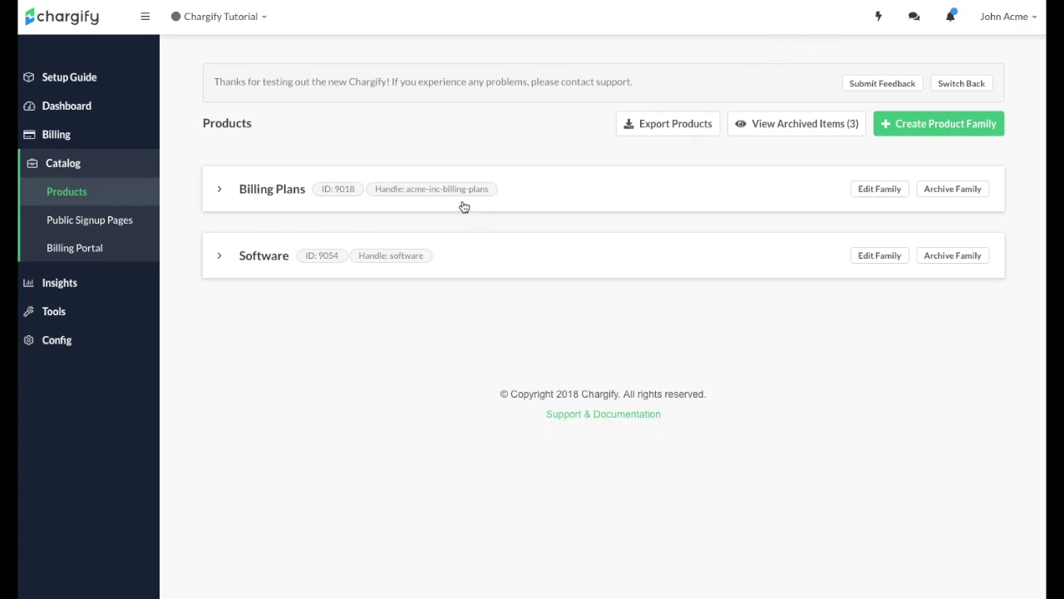
Start a new product in the Software family and name it "Monthly".
left_click(221, 259)
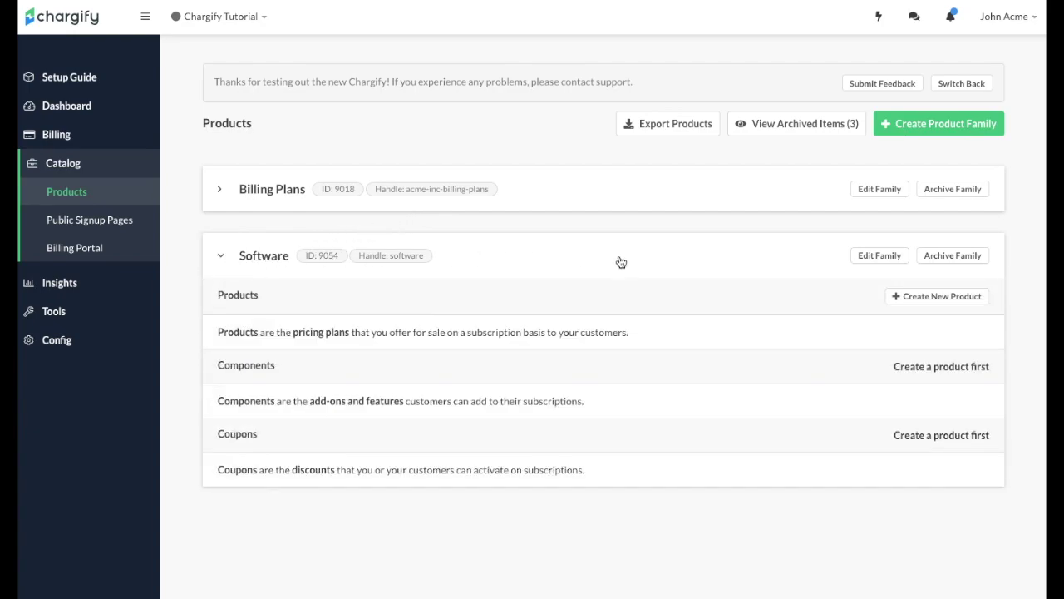
left_click(898, 297)
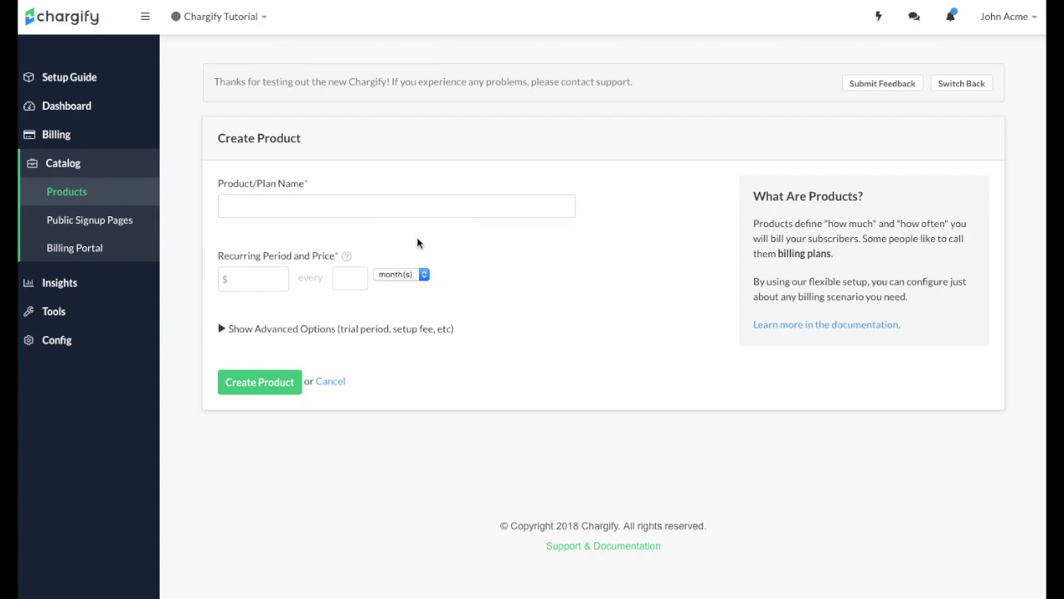
mouse_move(346, 258)
left_click(276, 208)
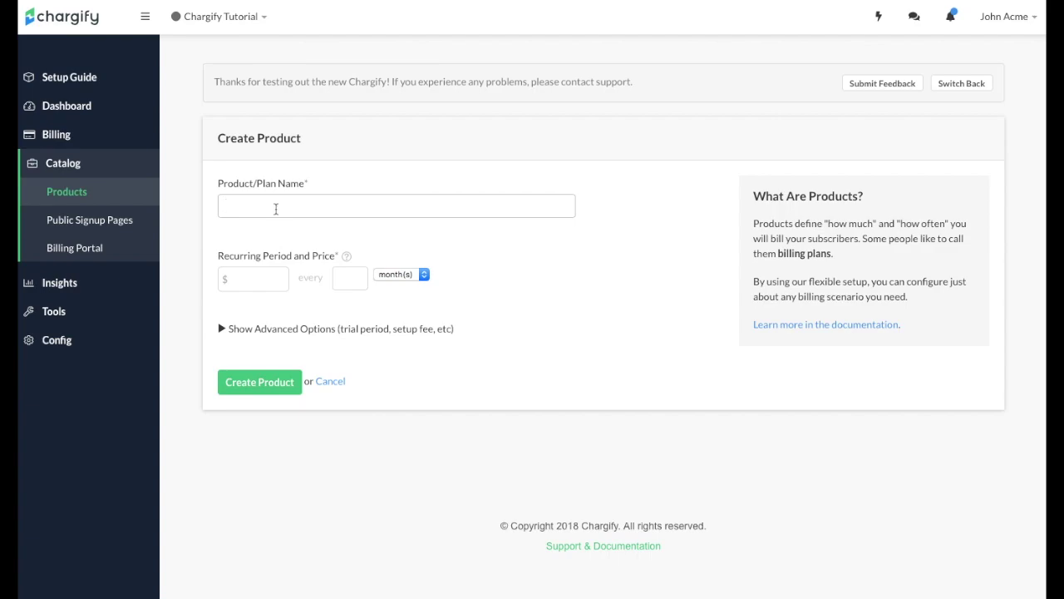
left_click_drag(220, 256, 335, 257)
left_click(324, 253)
left_click(231, 205)
type("Monthly")
Set the product's recurring price to $25 every 1 month.
left_click(242, 273)
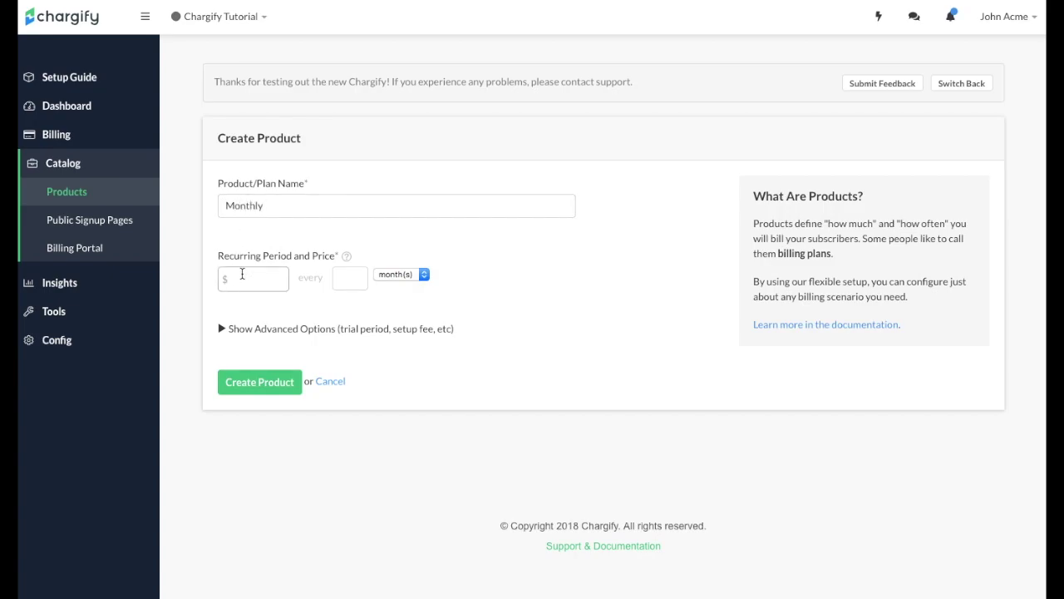
type("25")
left_click(347, 281)
type("1")
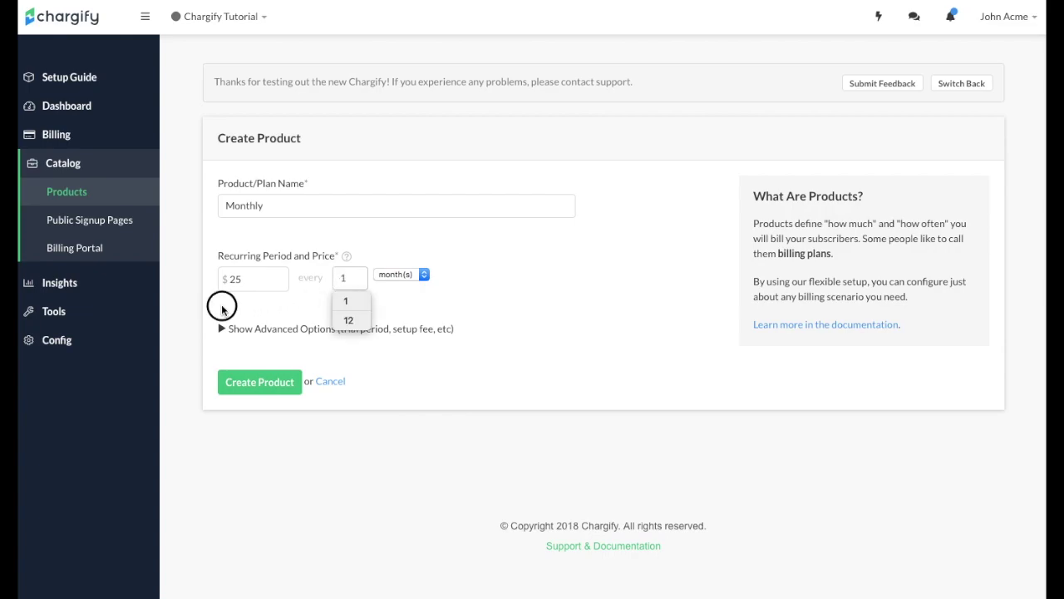
left_click(222, 308)
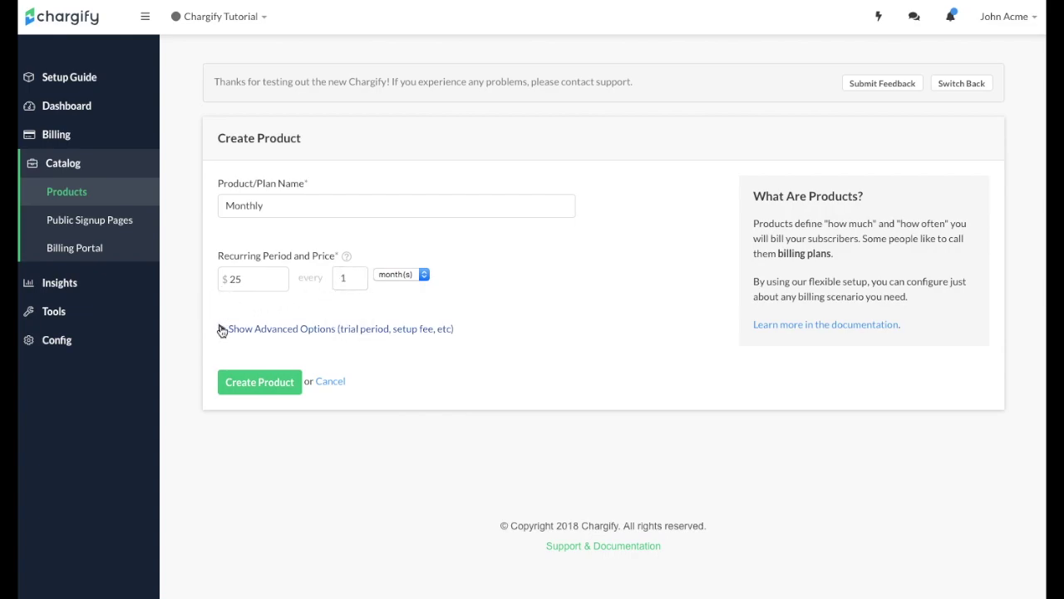
Reveal the product's advanced options and enter the description "This will appear on the PSP".
left_click(222, 330)
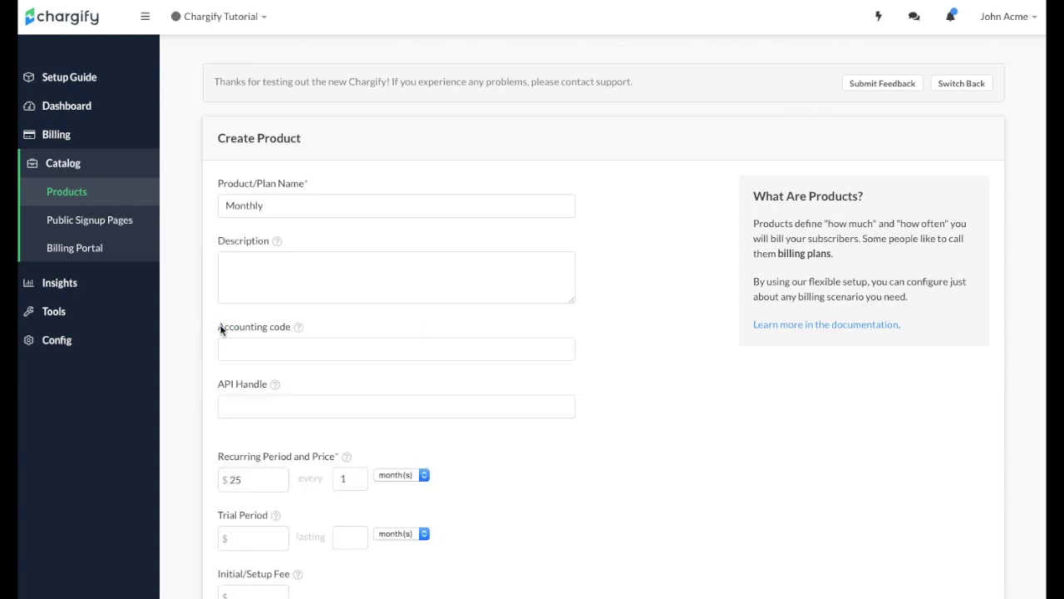
scroll(207, 453, "down", 3)
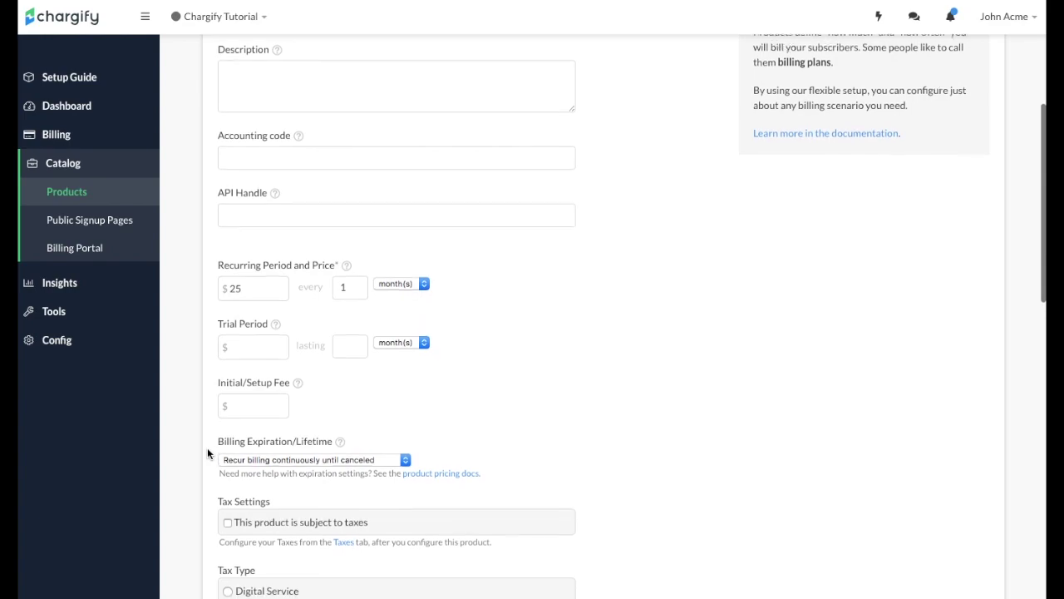
scroll(207, 453, "up", 2)
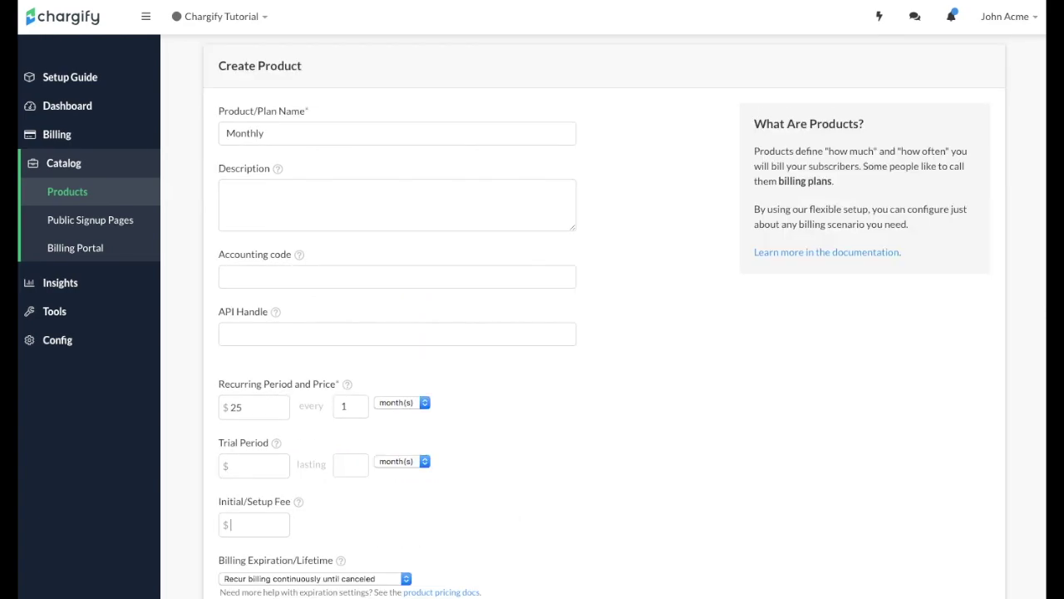
left_click(416, 198)
type("This will appear on the PSP")
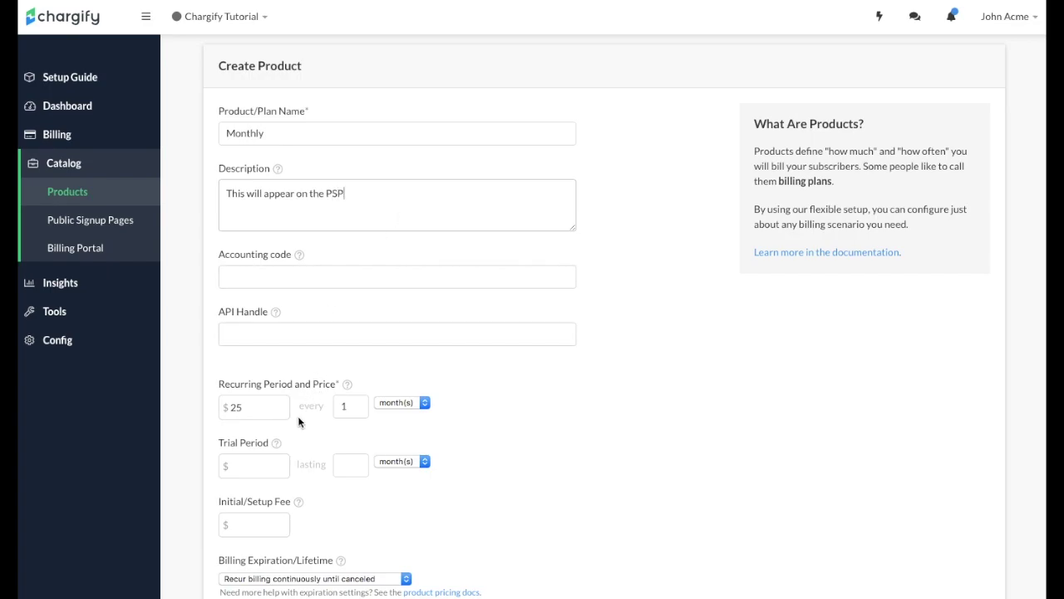
Set a $5 trial period lasting 1 month, with the trial type Payment Expected at End of Trial.
left_click(272, 465)
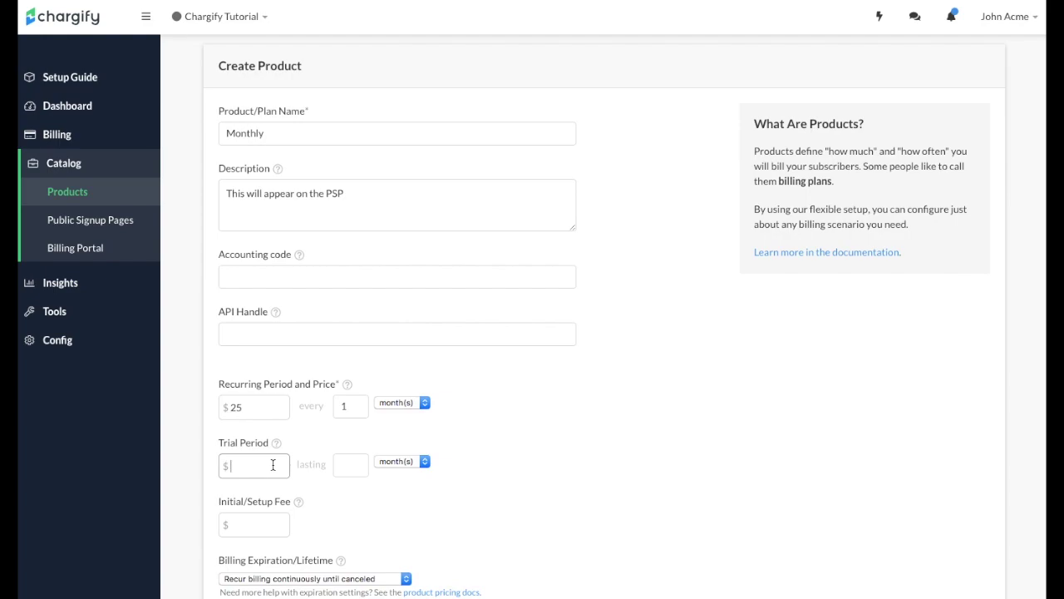
type("5")
left_click(344, 463)
type("1")
scroll(346, 521, "down", 3)
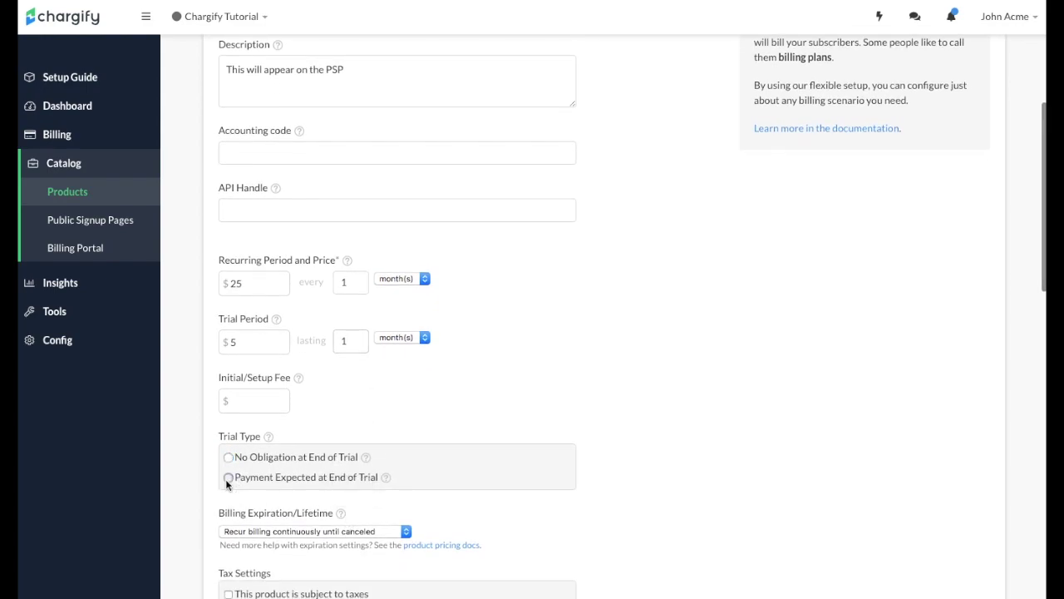
left_click(228, 477)
left_click(228, 457)
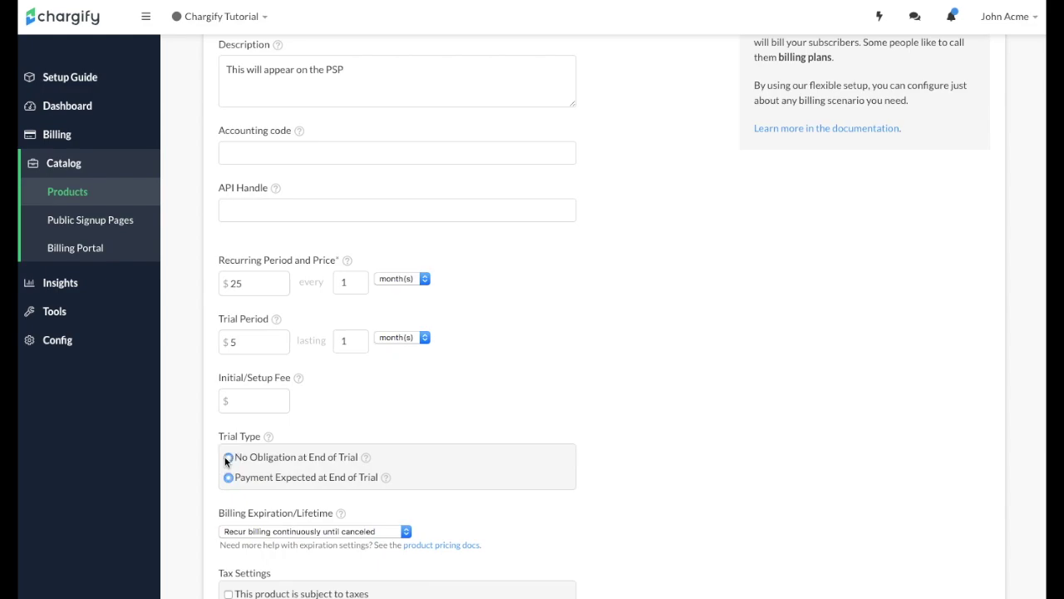
left_click(227, 477)
Add an initial/setup fee of $10 and have it charged after the trial period.
left_click(238, 403)
type("10")
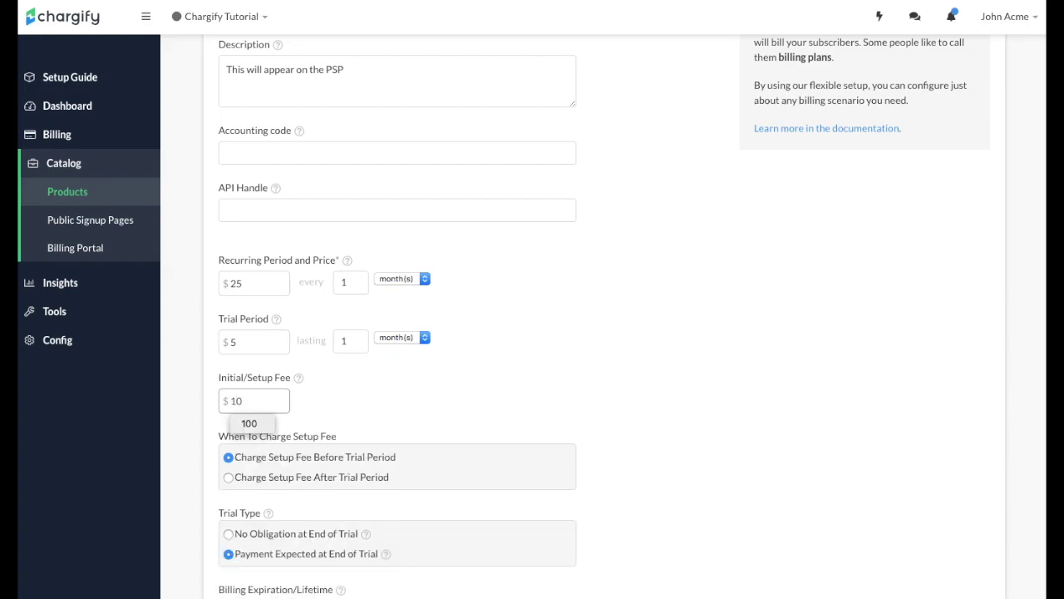
left_click(230, 478)
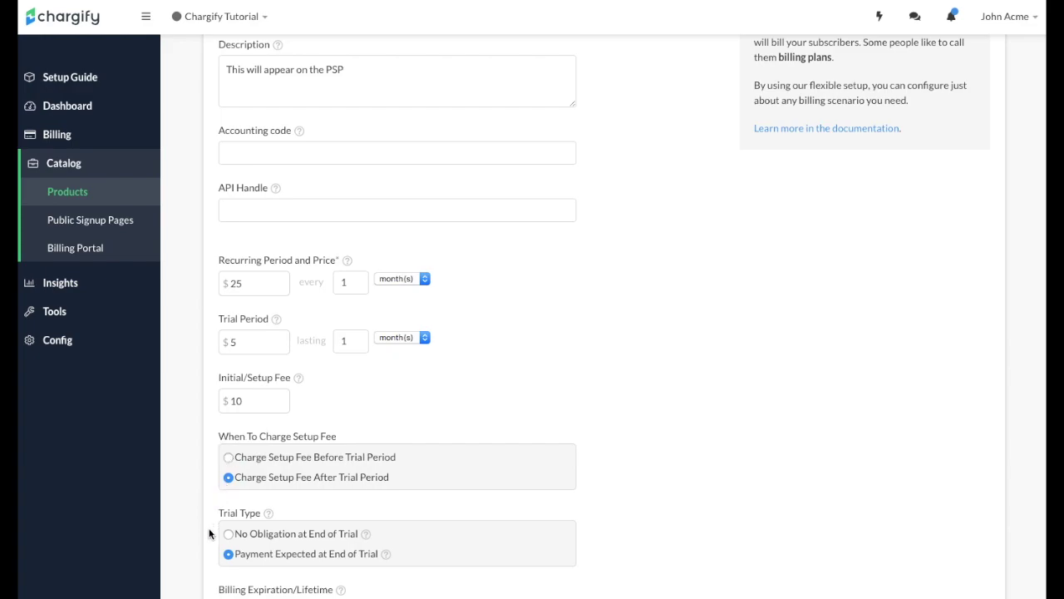
Keep the billing expiration on "Recur billing continuously until canceled" and mark the product as subject to taxes.
scroll(209, 534, "down", 1)
scroll(210, 534, "down", 3)
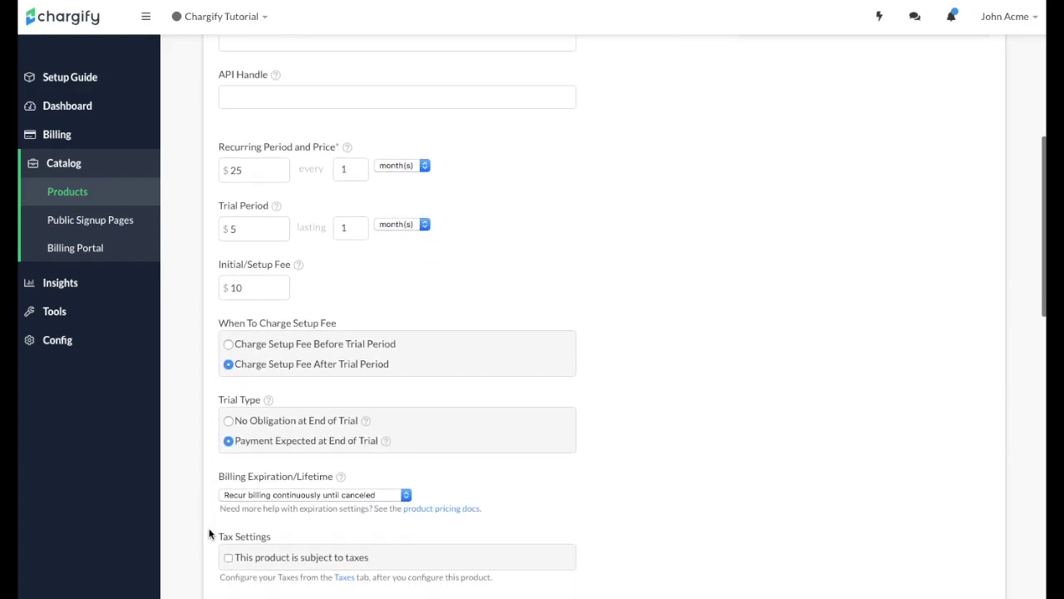
scroll(209, 533, "down", 2)
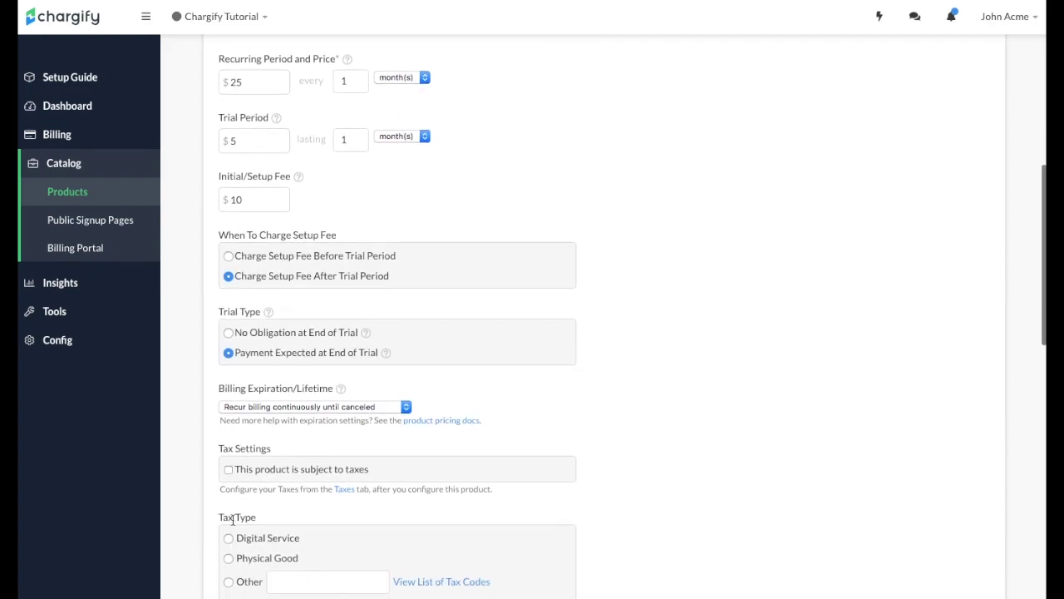
left_click(404, 407)
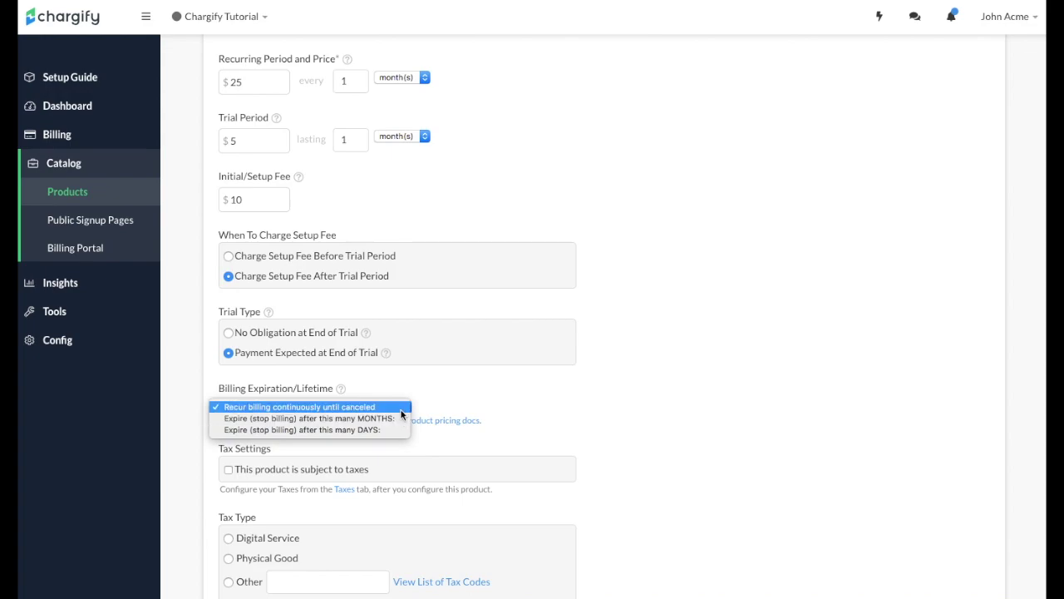
left_click(401, 409)
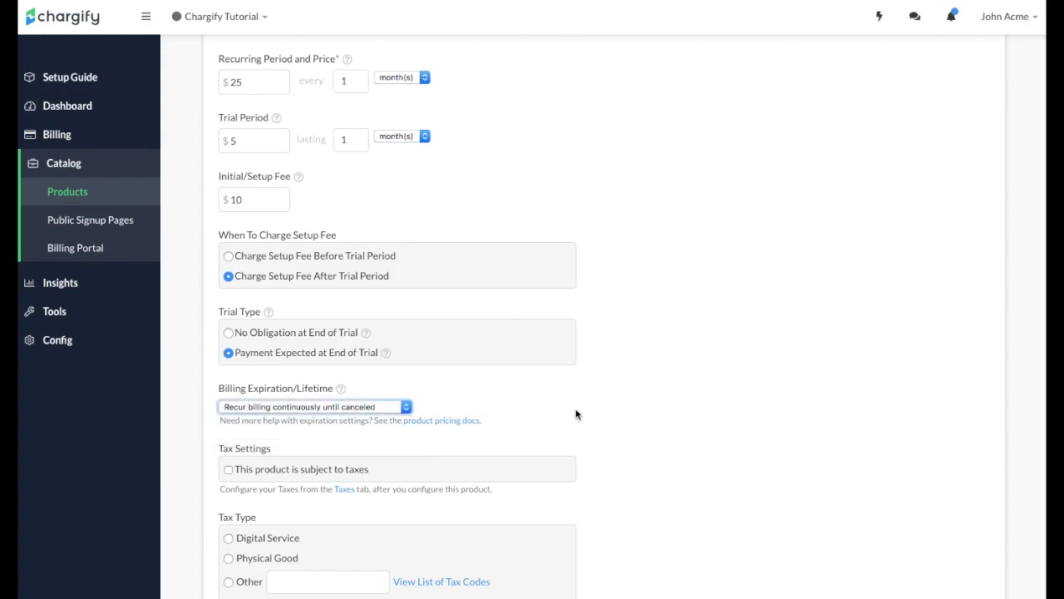
scroll(582, 409, "down", 3)
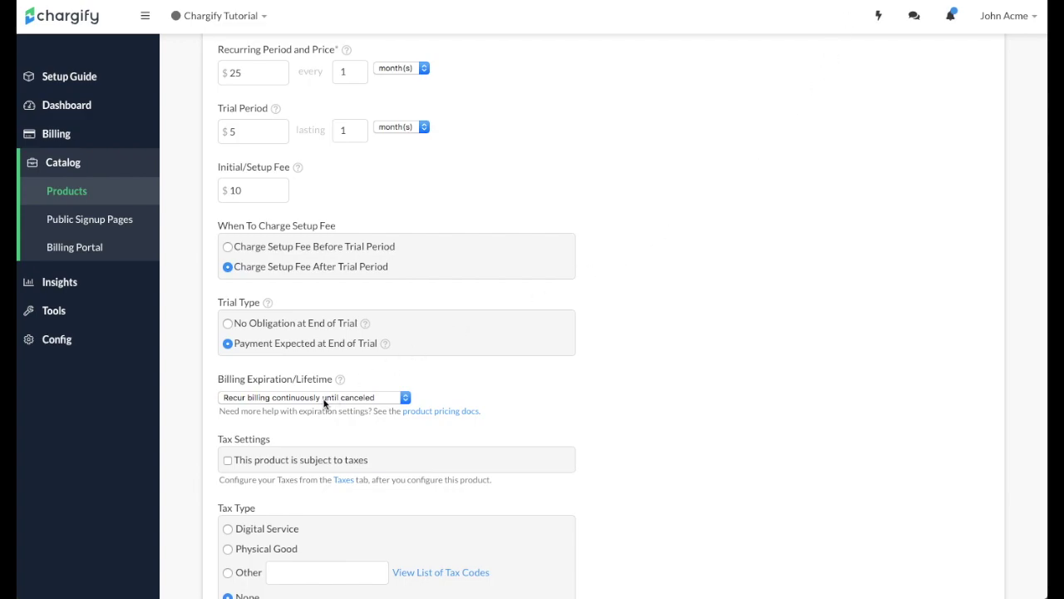
scroll(208, 476, "down", 3)
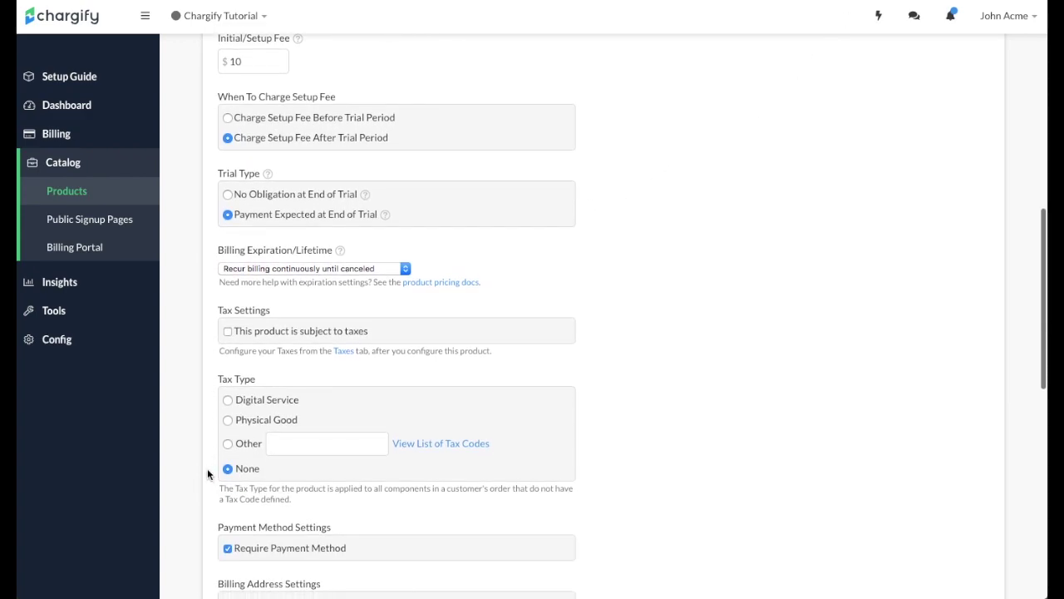
left_click(228, 332)
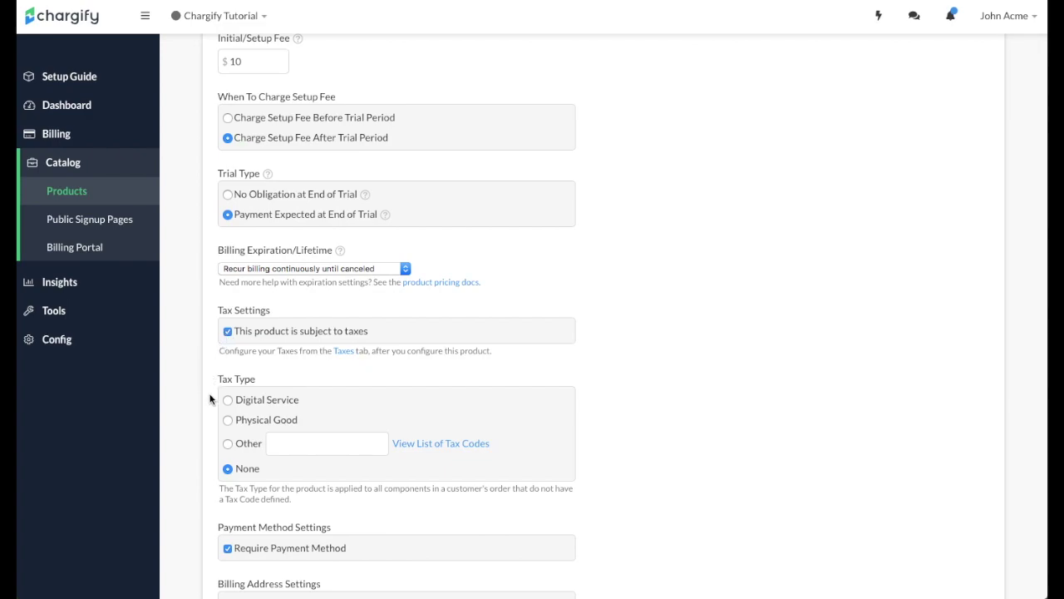
Keep the payment method required for the product and also require a billing address.
scroll(209, 416, "down", 3)
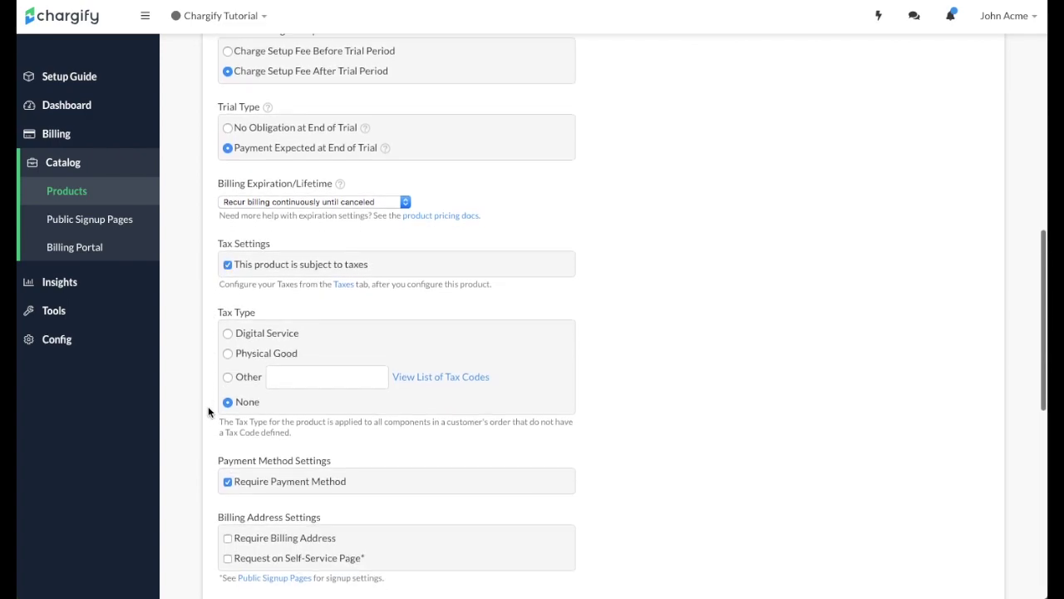
scroll(208, 410, "down", 2)
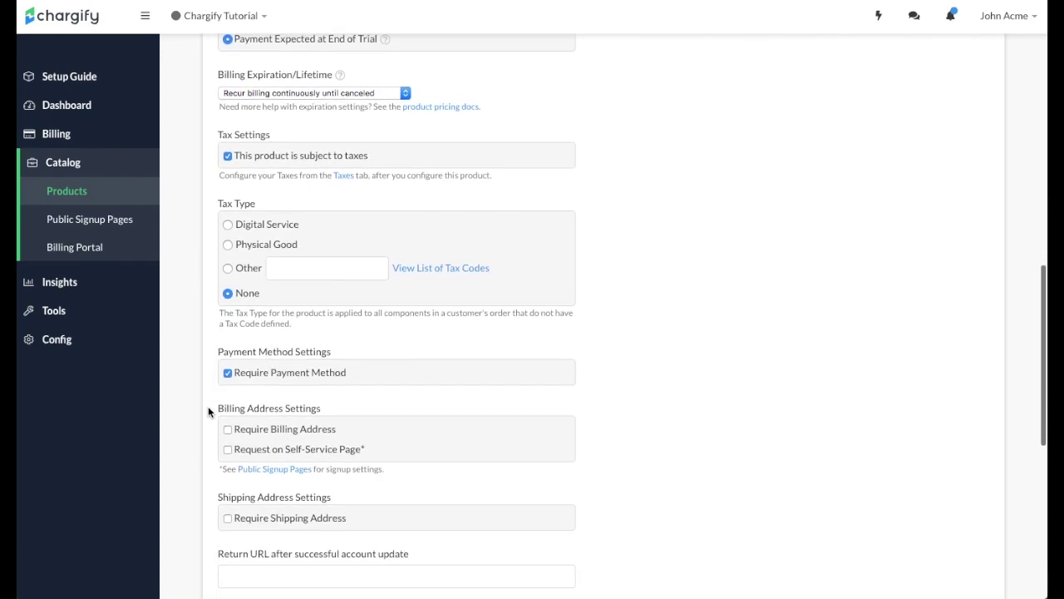
scroll(208, 410, "down", 4)
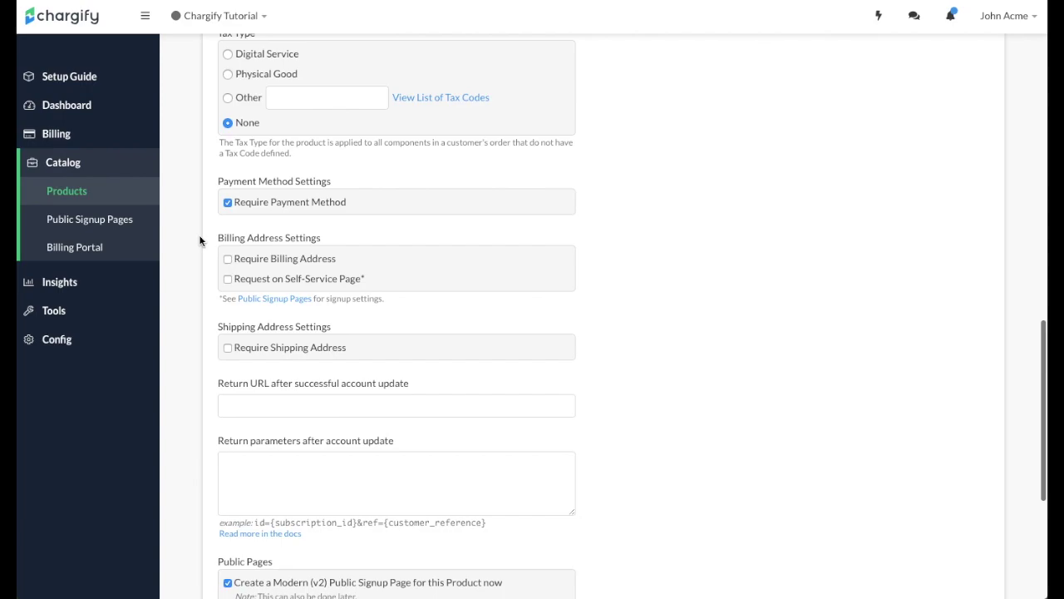
left_click(227, 205)
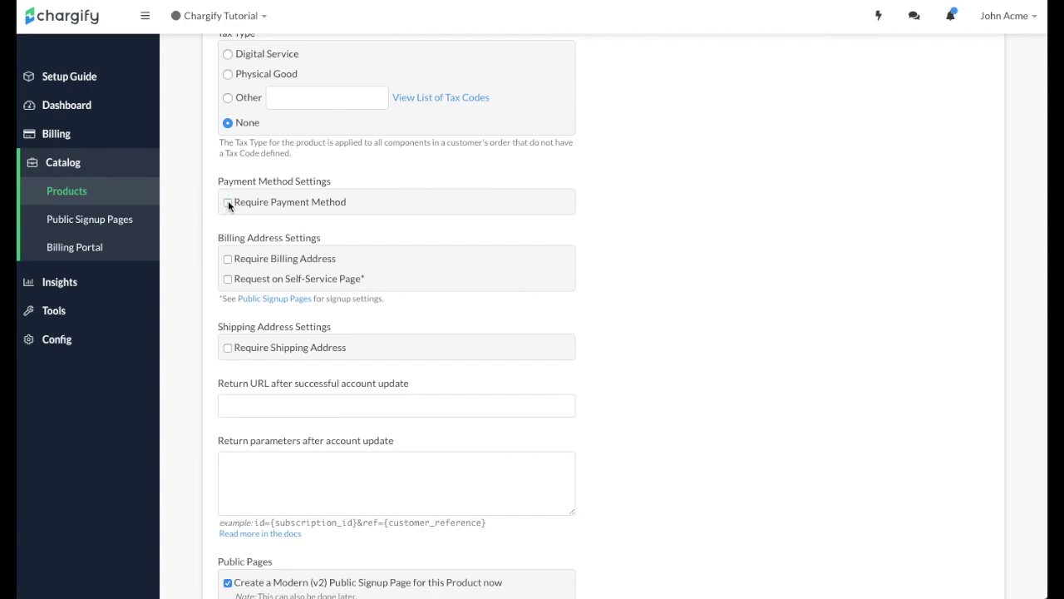
left_click(228, 205)
scroll(213, 268, "down", 1)
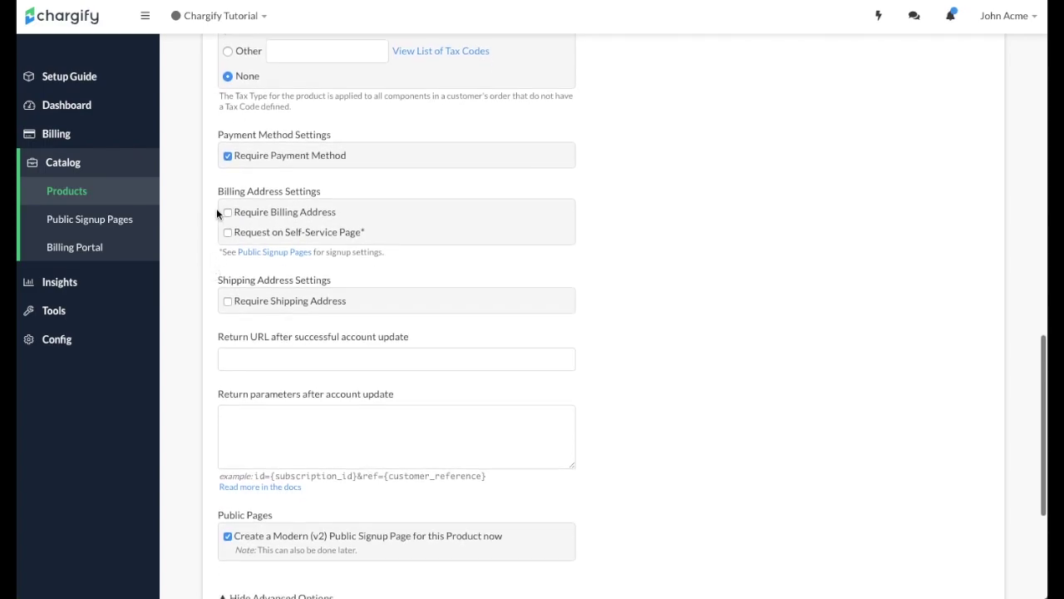
left_click(226, 211)
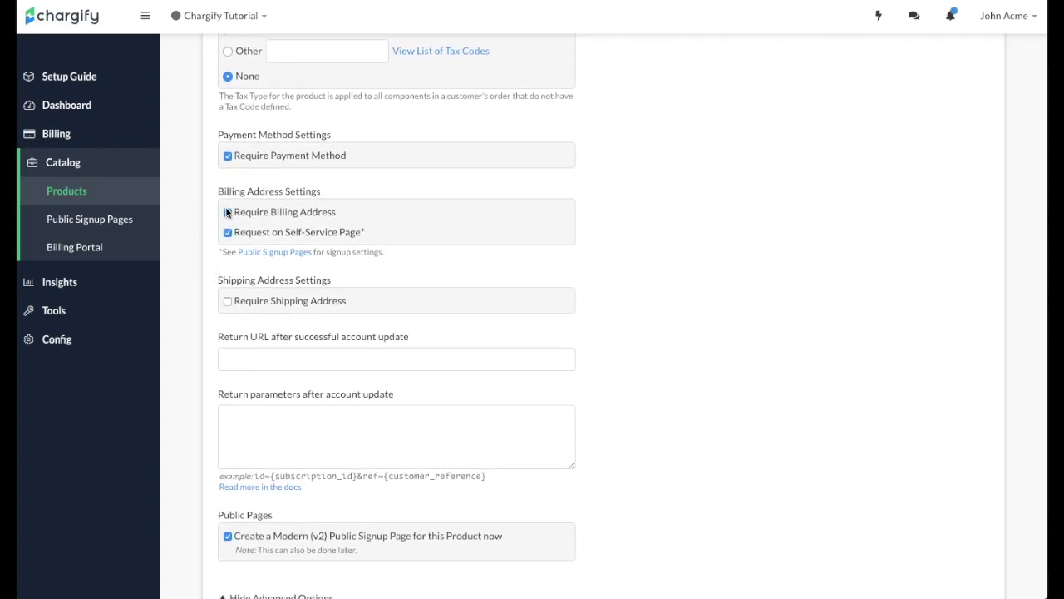
Require a shipping address for the product.
scroll(206, 263, "down", 2)
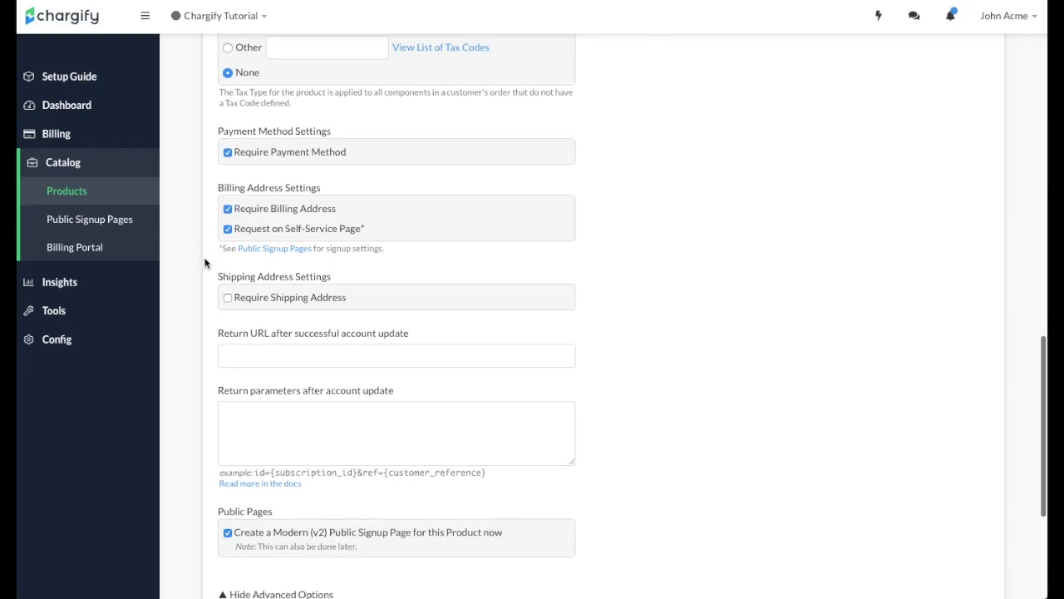
scroll(205, 262, "down", 2)
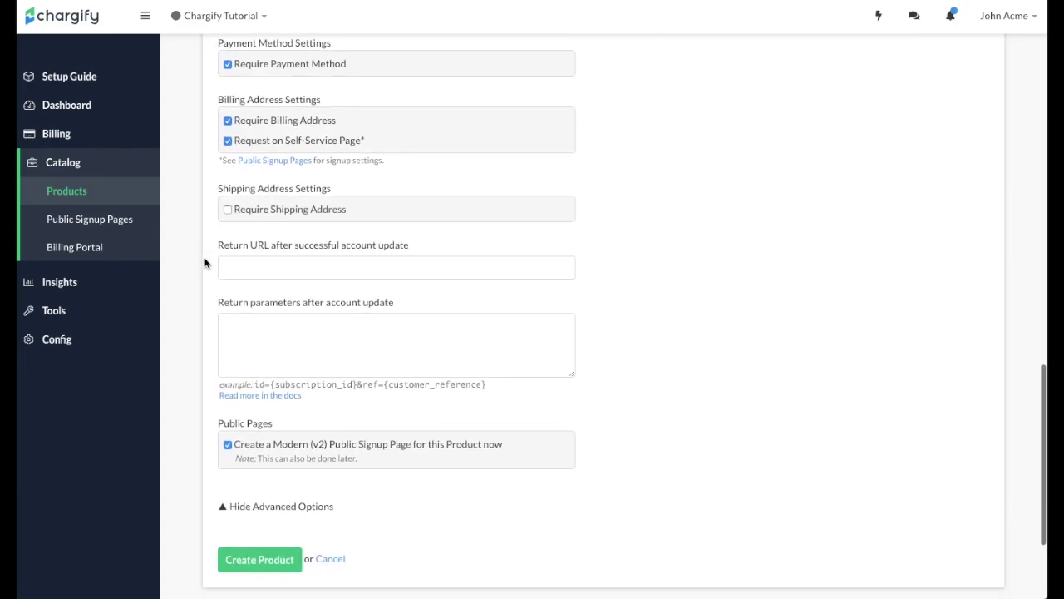
scroll(205, 263, "down", 1)
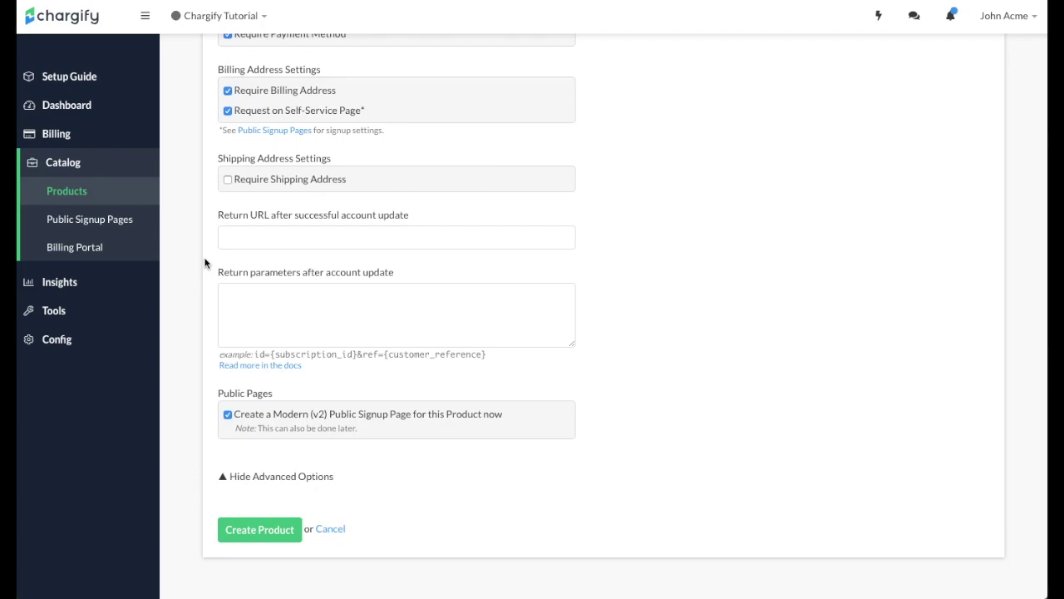
scroll(205, 263, "down", 1)
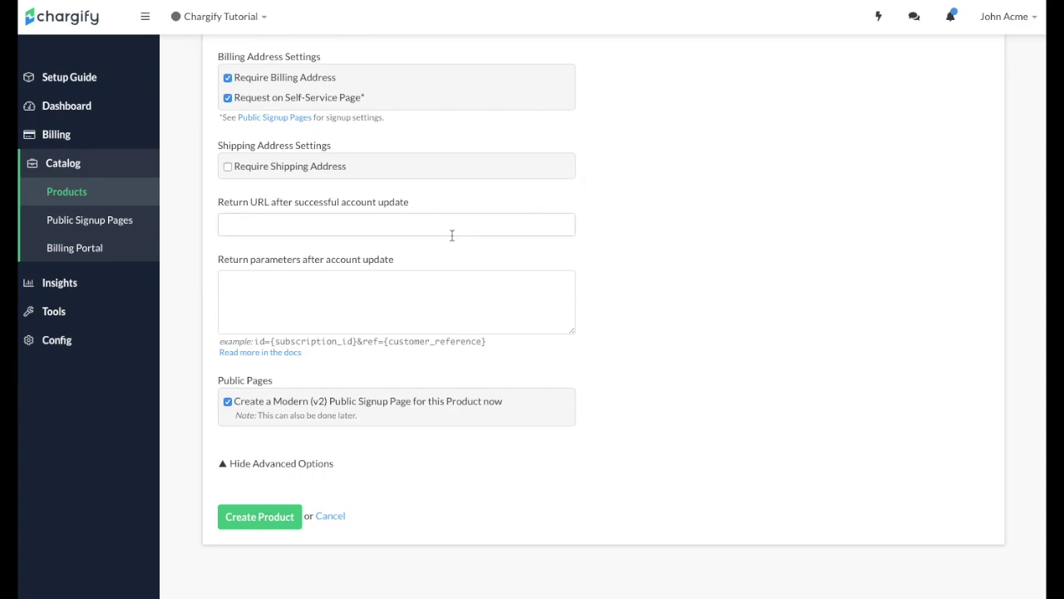
left_click(228, 167)
left_click(236, 225)
type("http://sampleurl.com")
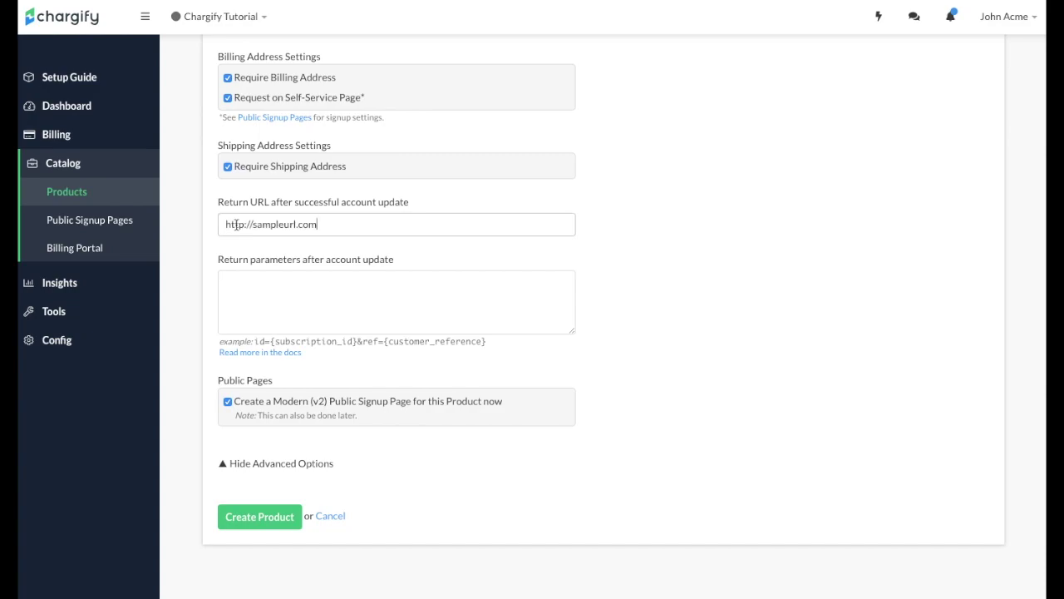
left_click_drag(271, 340, 356, 344)
key("ctrl+c")
left_click(297, 275)
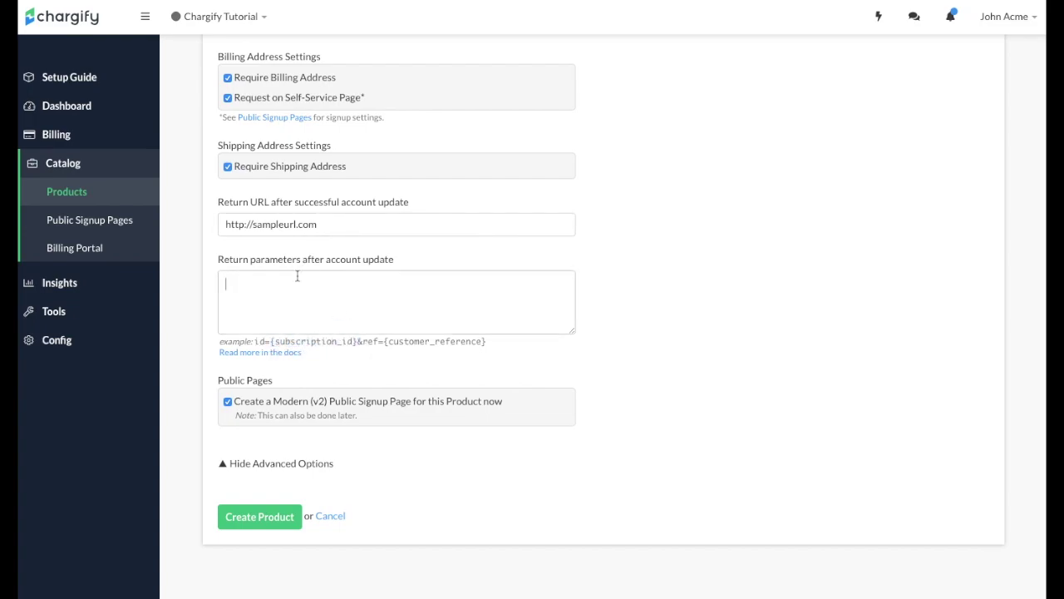
key("ctrl+v")
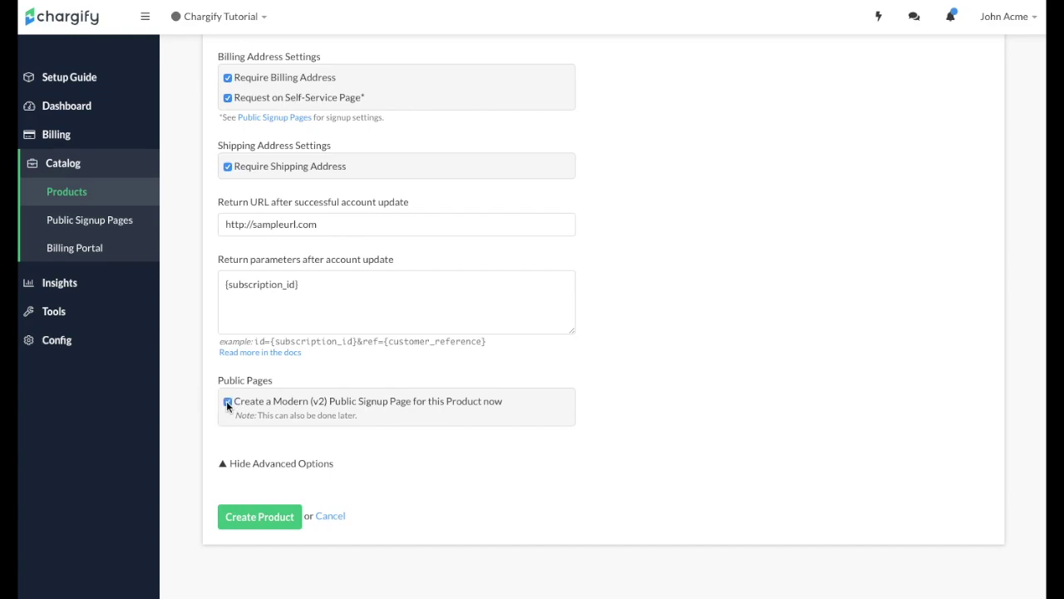
Create the product with its Modern (v2) public signup page, collapse the Billing Plans family, and review the Monthly product's details under Software.
left_click(243, 517)
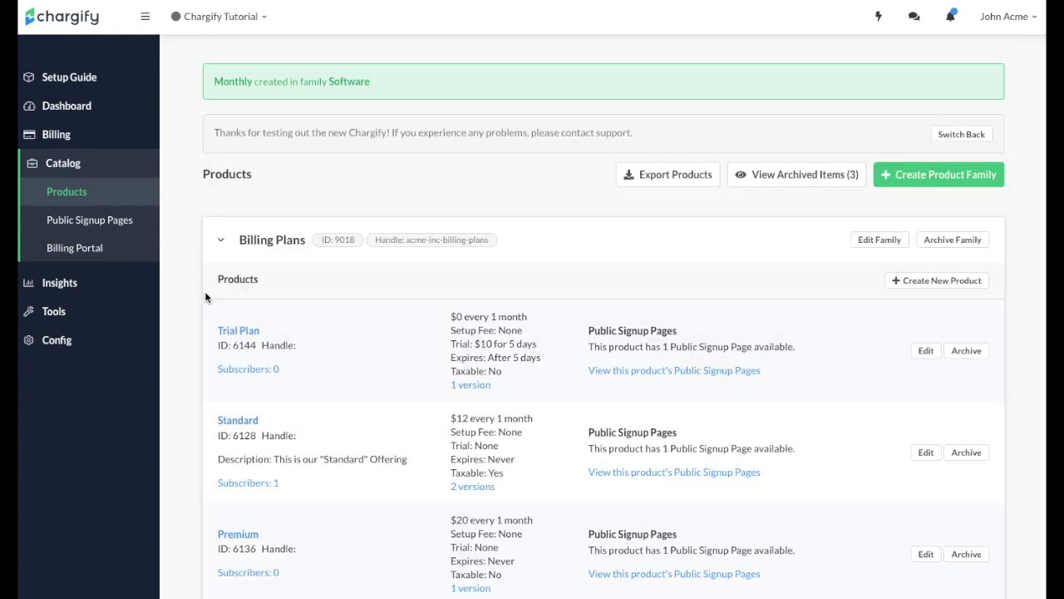
left_click(220, 240)
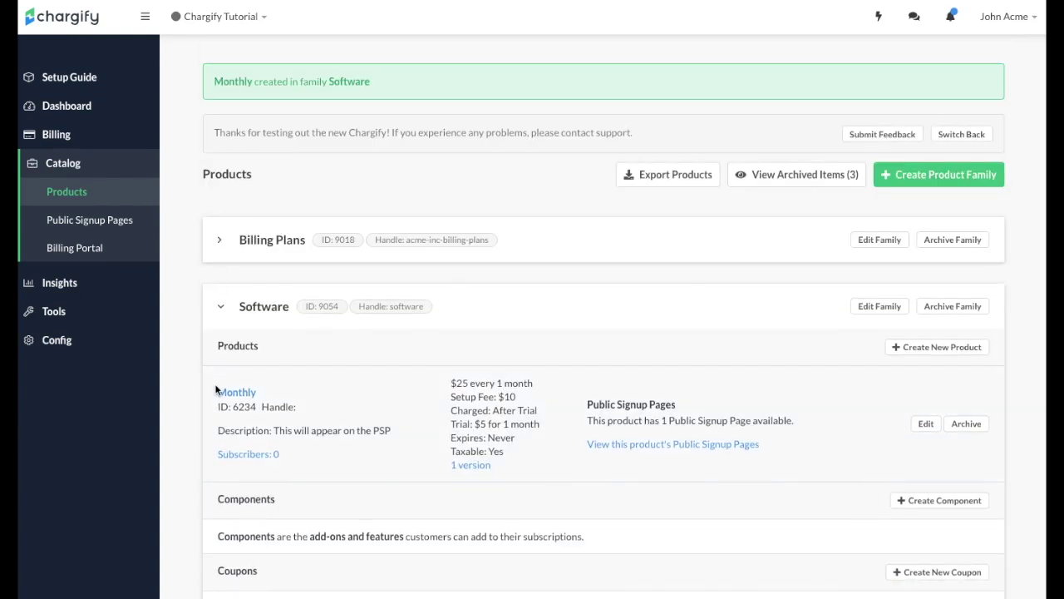
left_click_drag(214, 388, 354, 457)
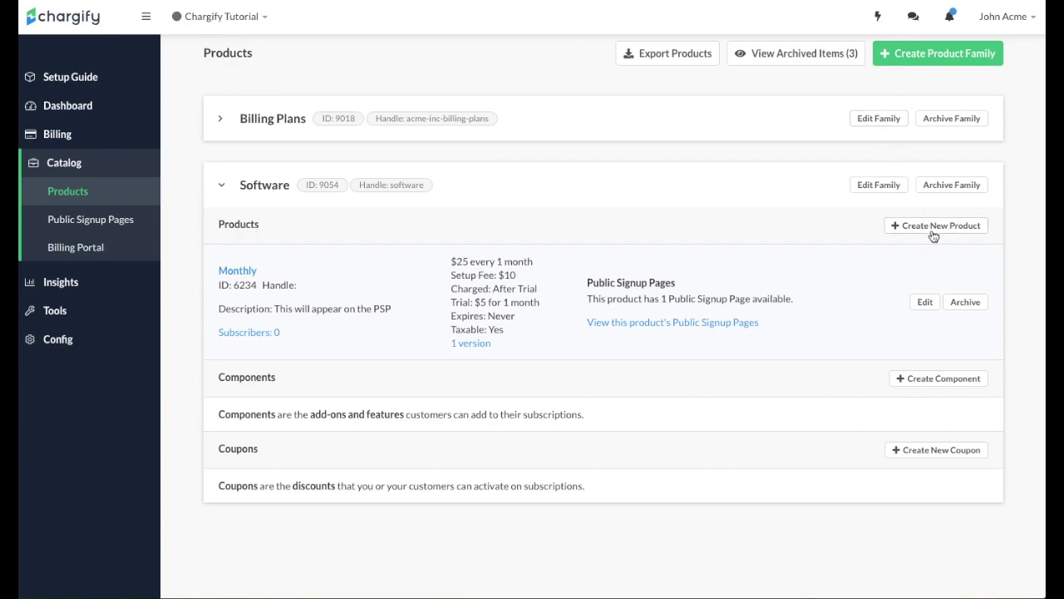
Open the archive confirmation for the Monthly product in the Software family.
left_click(965, 302)
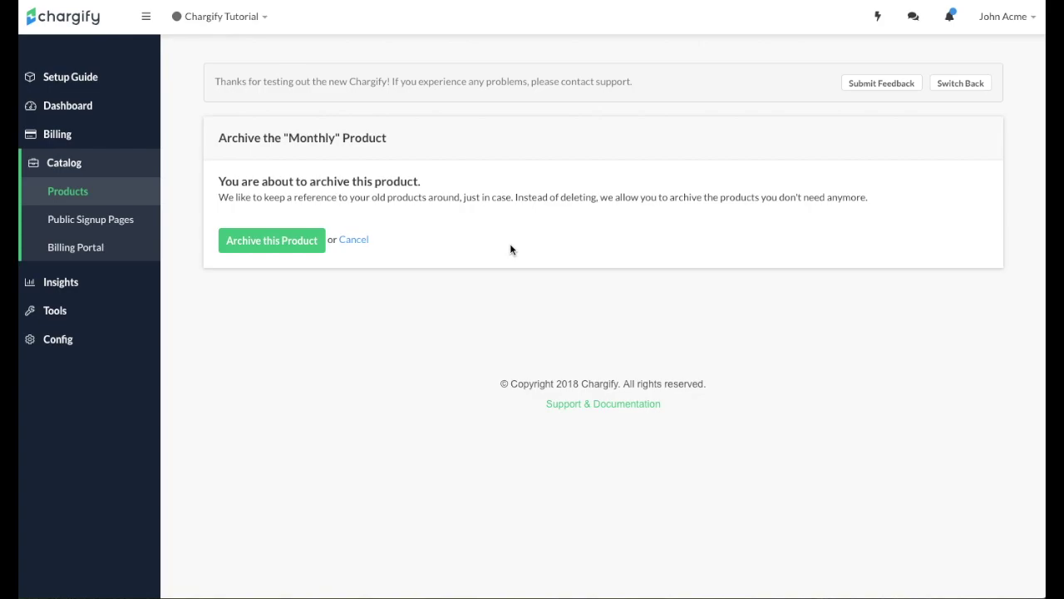
left_click(229, 243)
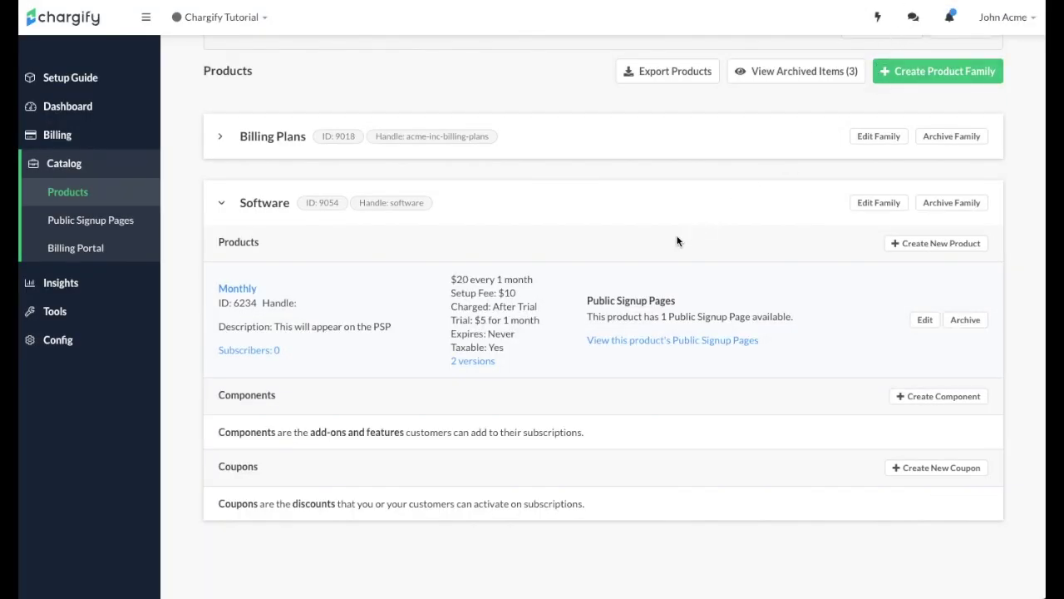
Open the Monthly product's version list and compare the pricing details of v2 and v1.
left_click_drag(505, 366, 453, 364)
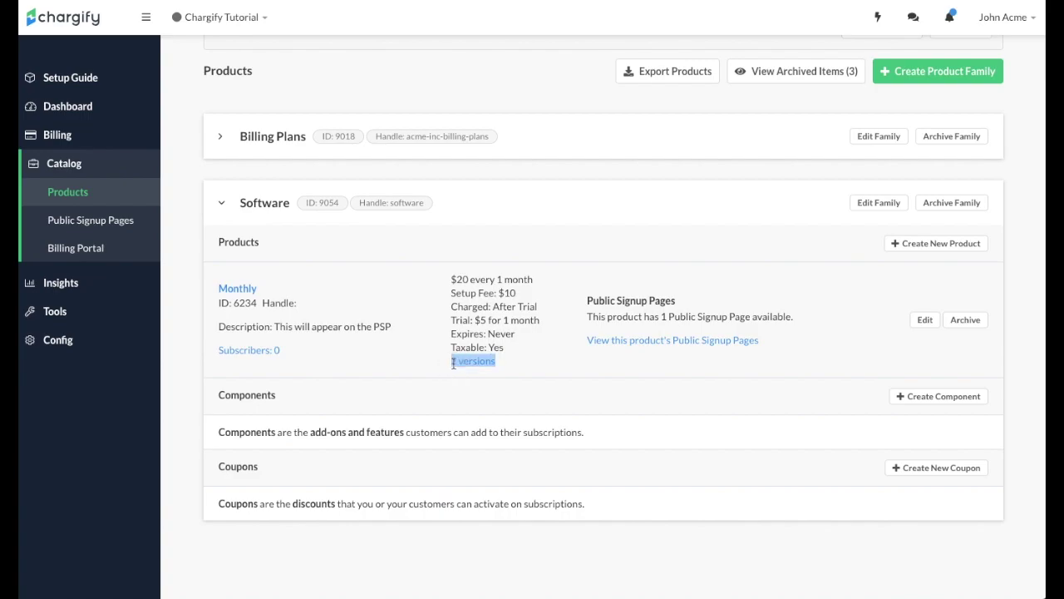
left_click(462, 361)
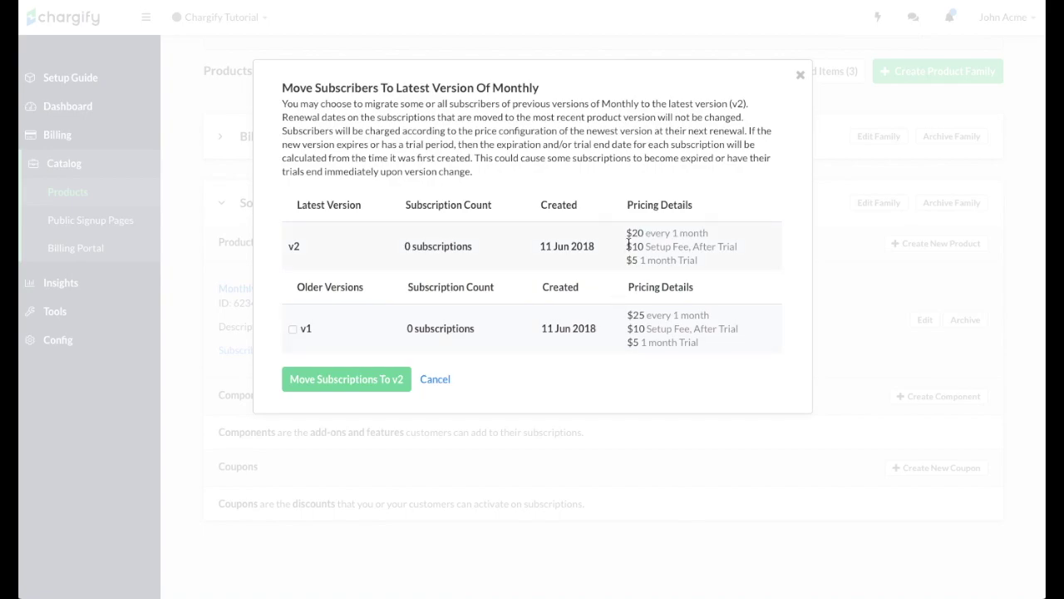
left_click_drag(627, 233, 708, 234)
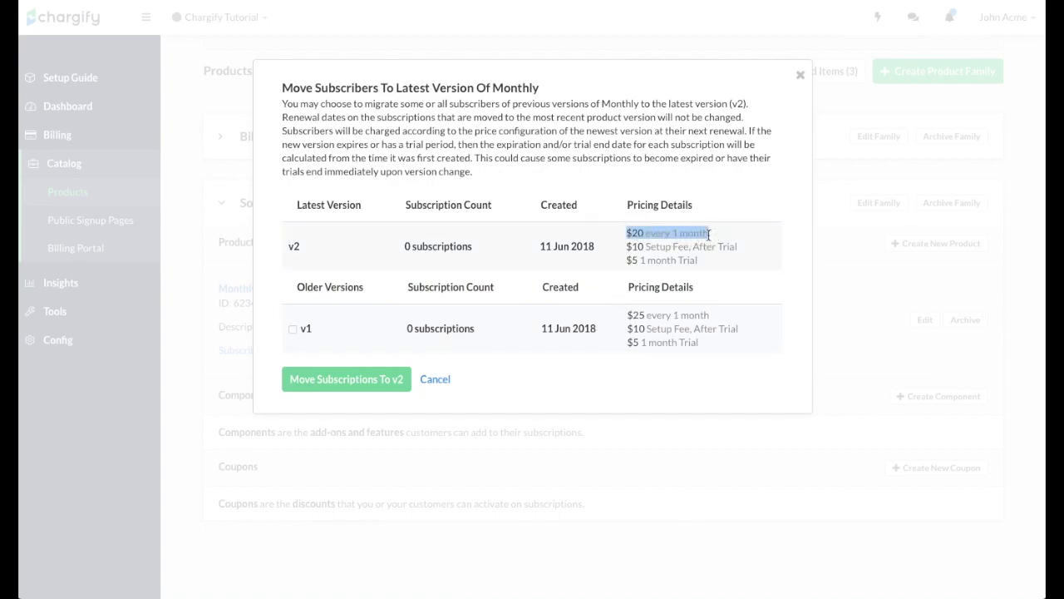
left_click_drag(630, 313, 707, 315)
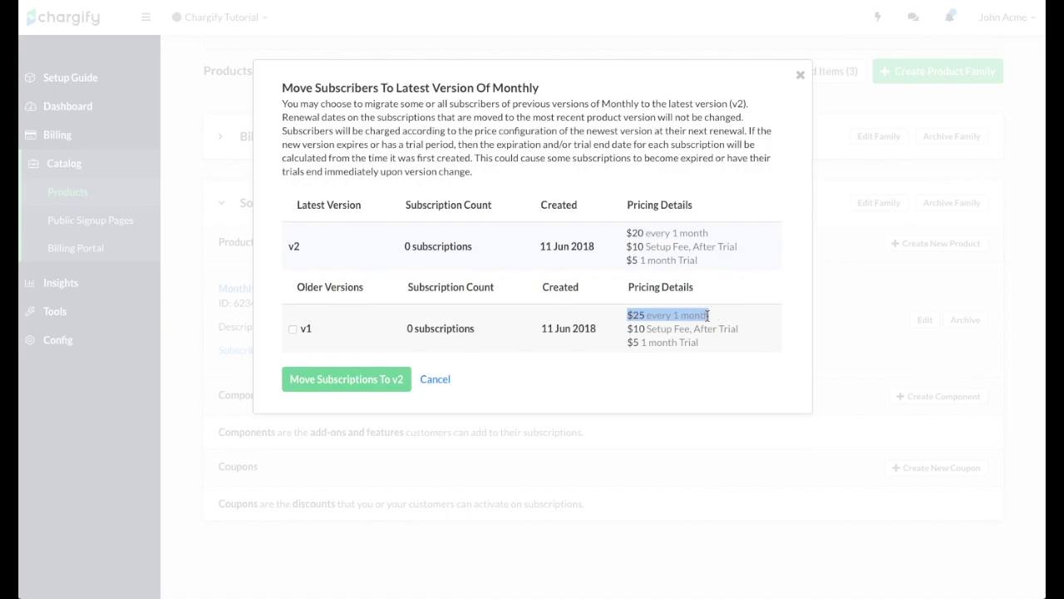